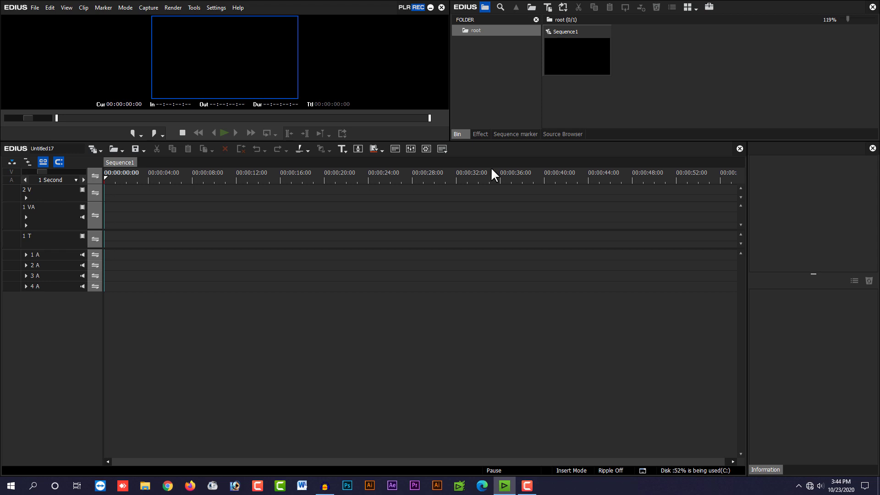
Step: Open the Project file from the "professional motion poster" folder inside "85 professional motion poster" on the Desktop
{"action": "left_click", "coordinate": [327, 179]}
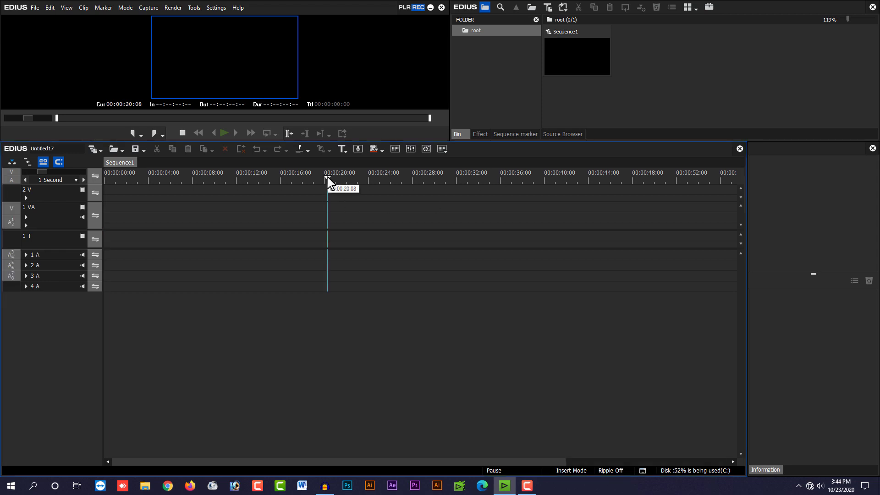
{"action": "left_click", "coordinate": [34, 7]}
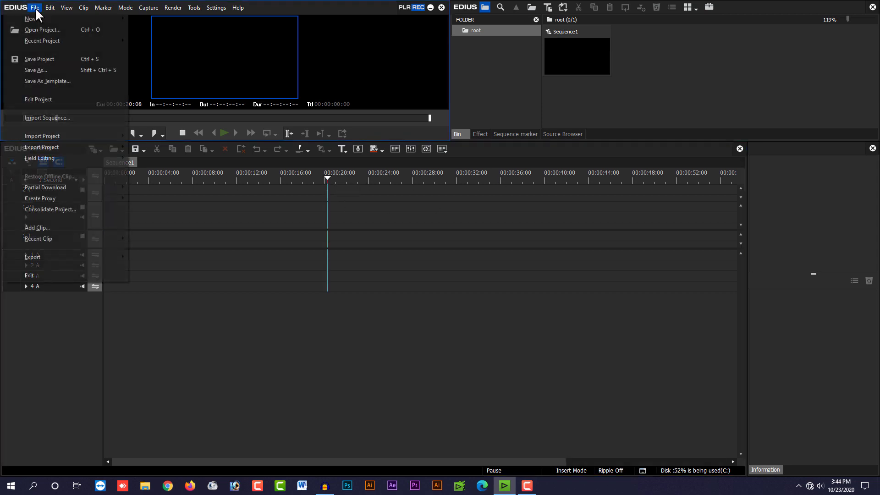
{"action": "left_click", "coordinate": [46, 31]}
{"action": "left_click", "coordinate": [265, 216]}
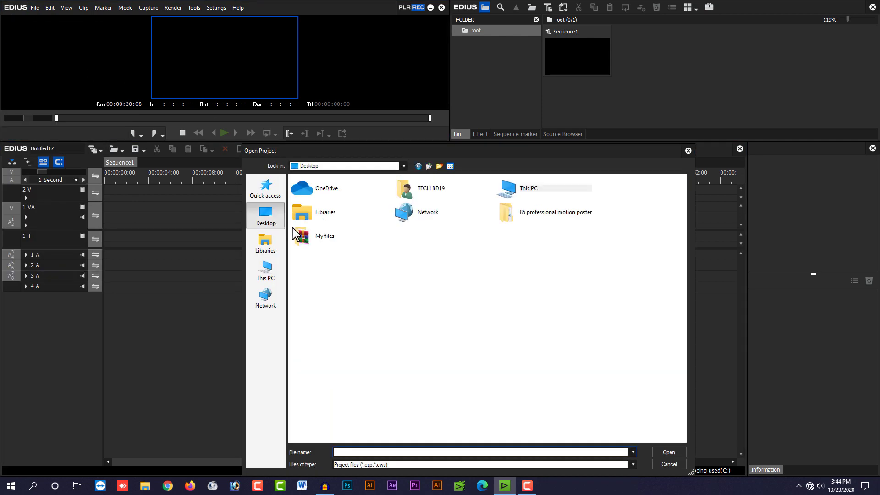
{"action": "double_click", "coordinate": [552, 222]}
{"action": "double_click", "coordinate": [336, 192]}
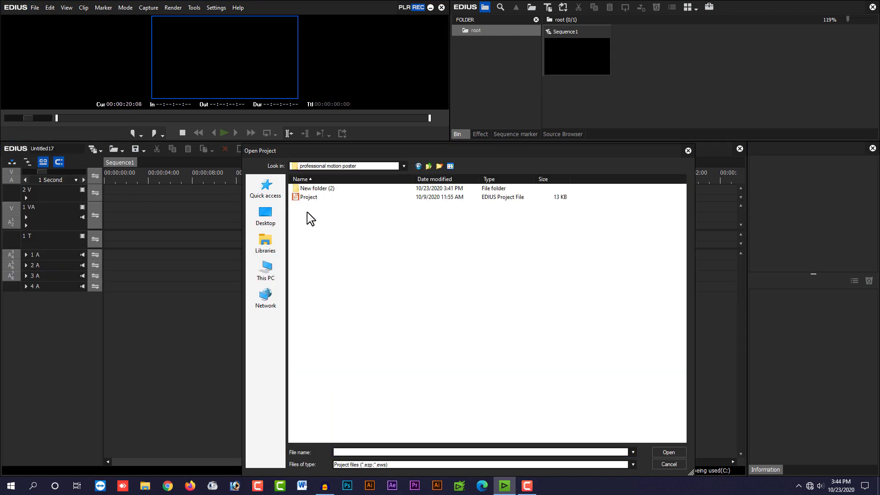
{"action": "left_click", "coordinate": [303, 198]}
{"action": "double_click", "coordinate": [305, 201]}
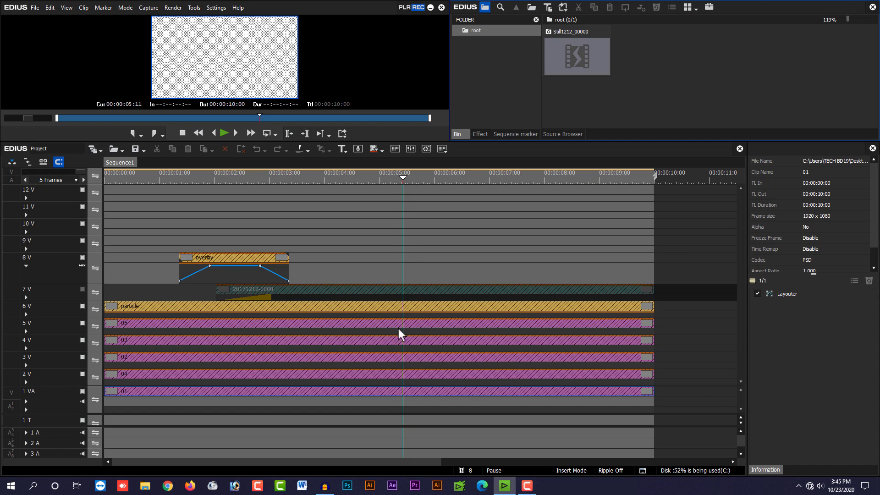
Step: Inspect the clips particle, 05, 03, 02, 04 and 01 one by one on timeline tracks 6 V to 1 VA
{"action": "left_click", "coordinate": [315, 307]}
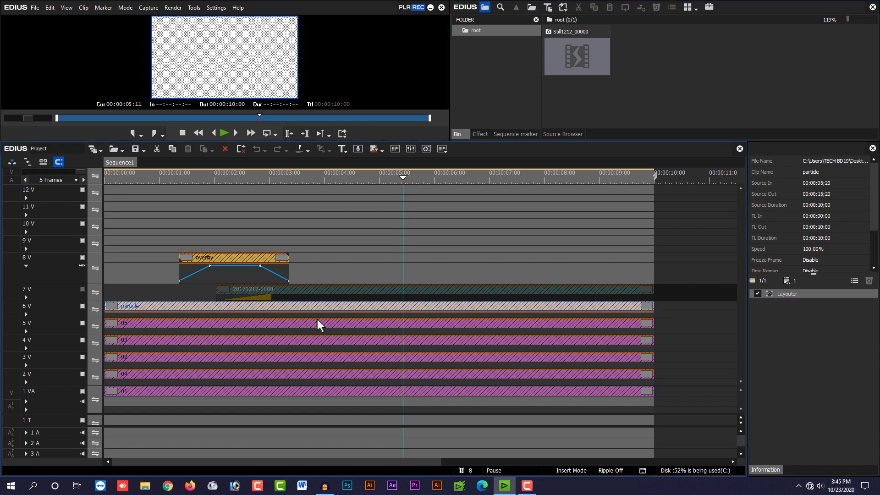
{"action": "left_click", "coordinate": [317, 323]}
{"action": "left_click", "coordinate": [316, 339]}
{"action": "left_click", "coordinate": [315, 355]}
{"action": "left_click", "coordinate": [315, 373]}
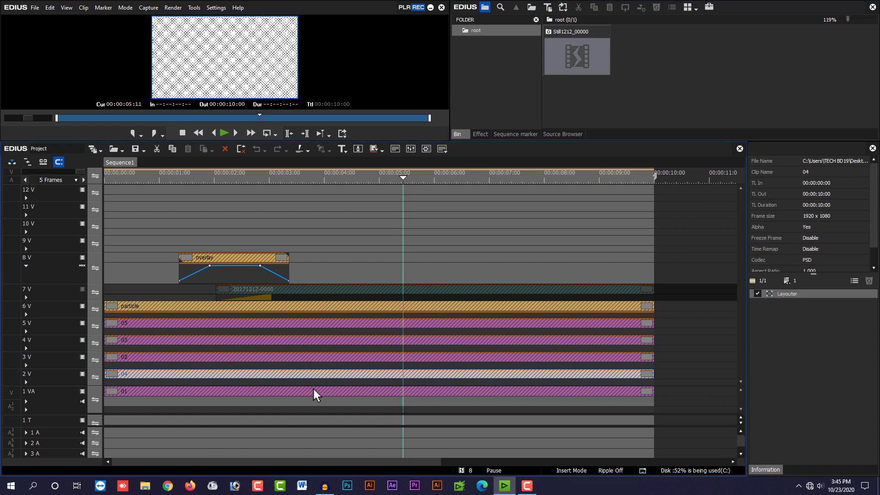
{"action": "left_click", "coordinate": [313, 390]}
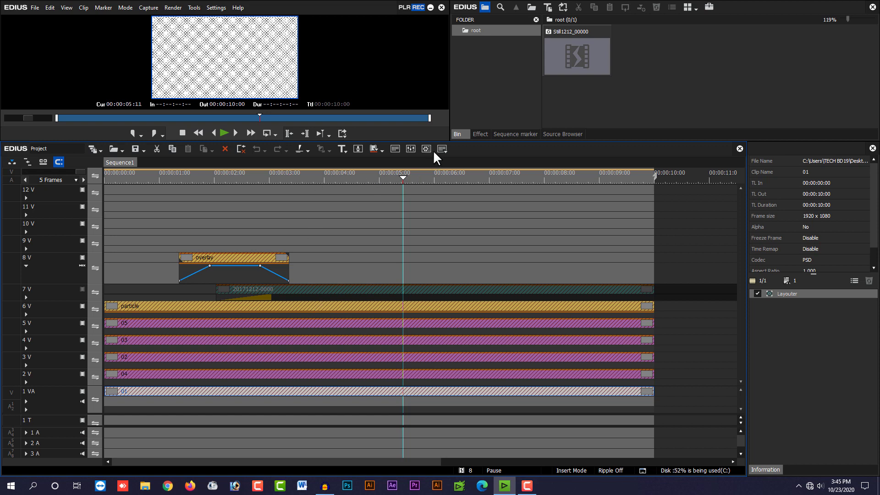
Step: Enlarge the preview area and open the clip restoration dialog through Restore Offline Clip
{"action": "left_click_drag", "start_coordinate": [435, 140], "coordinate": [435, 180]}
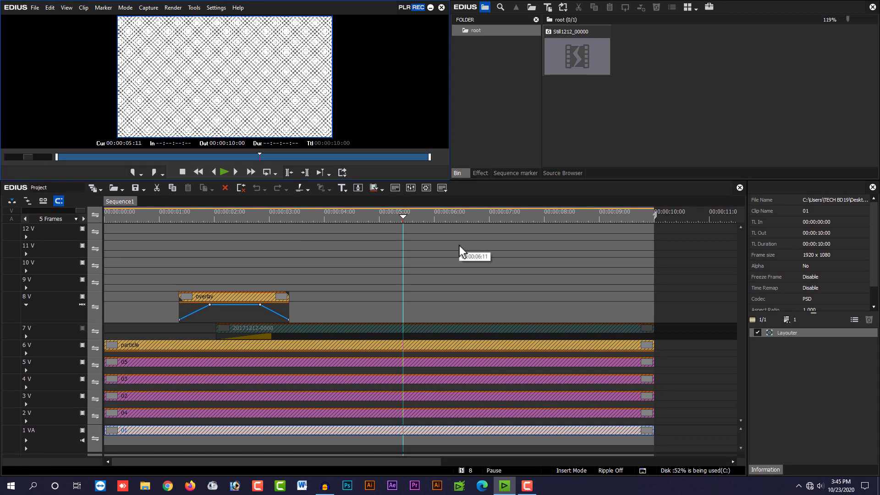
{"action": "left_click", "coordinate": [124, 190]}
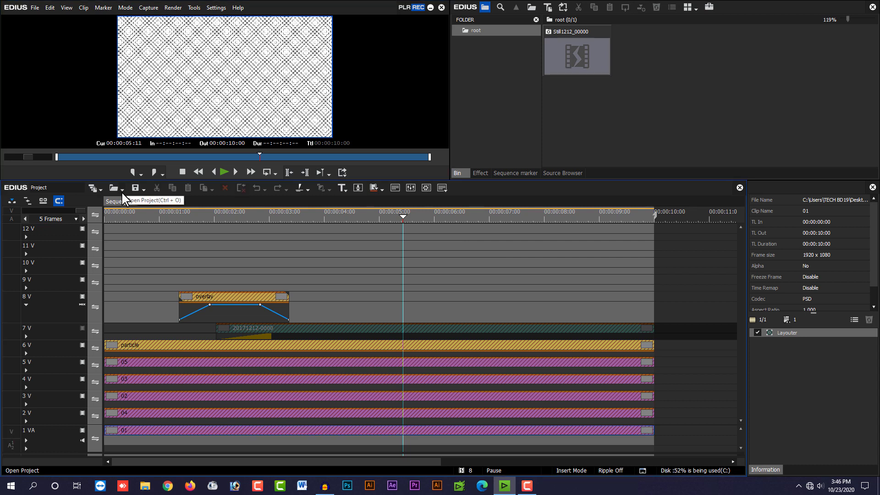
{"action": "left_click", "coordinate": [122, 190]}
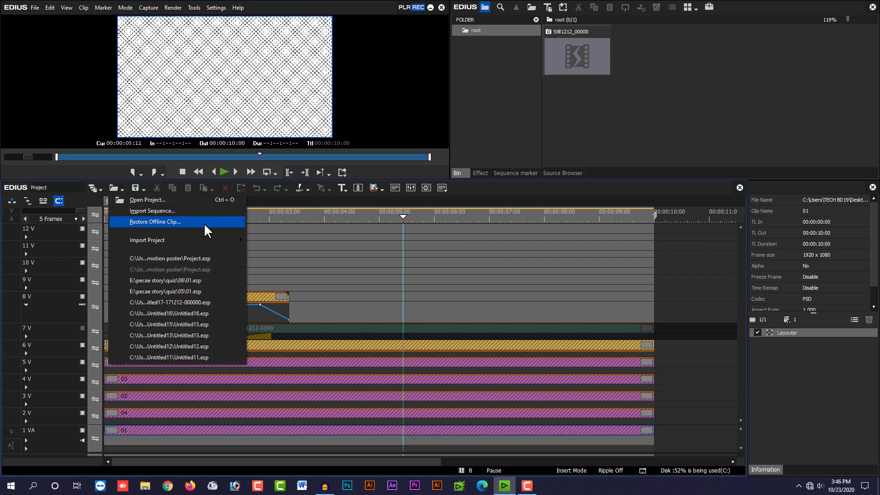
{"action": "left_click", "coordinate": [172, 221]}
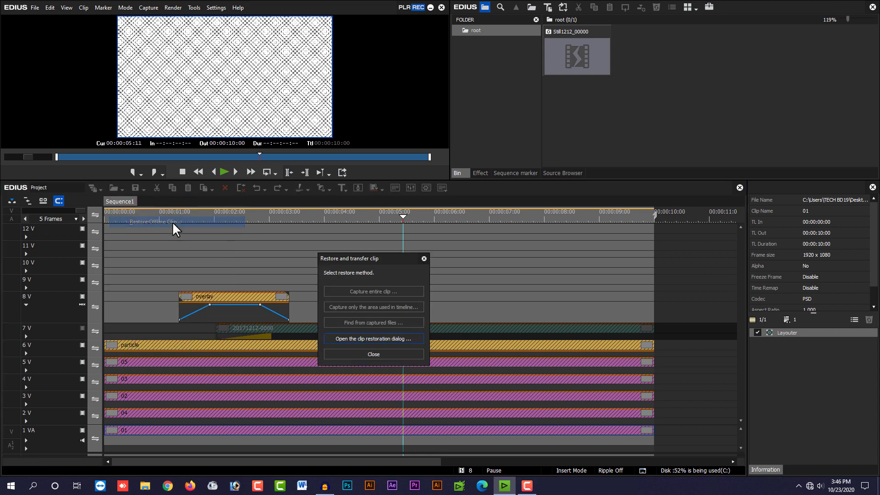
{"action": "left_click_drag", "start_coordinate": [363, 254], "coordinate": [362, 211]}
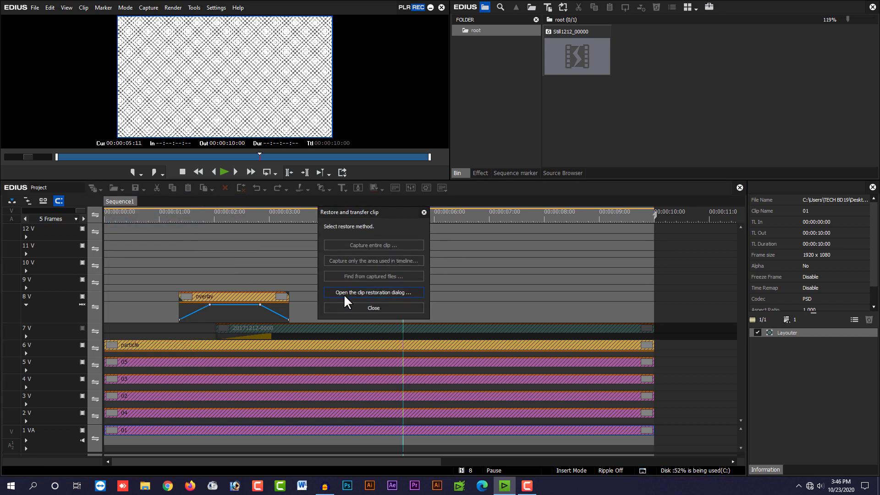
{"action": "left_click", "coordinate": [391, 292]}
Step: Reposition the Restore and Transfer Clips dialog and widen its Lost file column to show more of the paths
{"action": "left_click_drag", "start_coordinate": [191, 169], "coordinate": [478, 181]}
{"action": "left_click", "coordinate": [452, 214]}
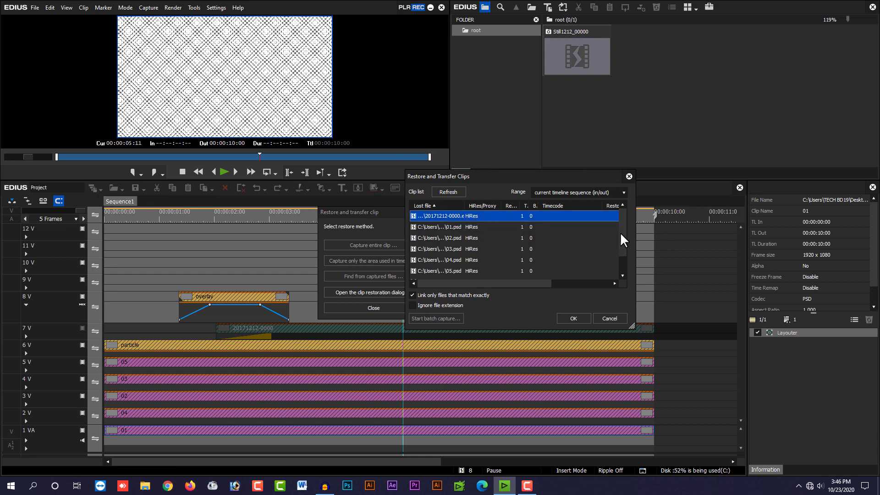
{"action": "mouse_move", "coordinate": [621, 237]}
{"action": "left_mouse_down"}
{"action": "mouse_move", "coordinate": [623, 260]}
{"action": "mouse_move", "coordinate": [622, 235]}
{"action": "left_mouse_up"}
{"action": "left_click_drag", "start_coordinate": [465, 205], "coordinate": [500, 206]}
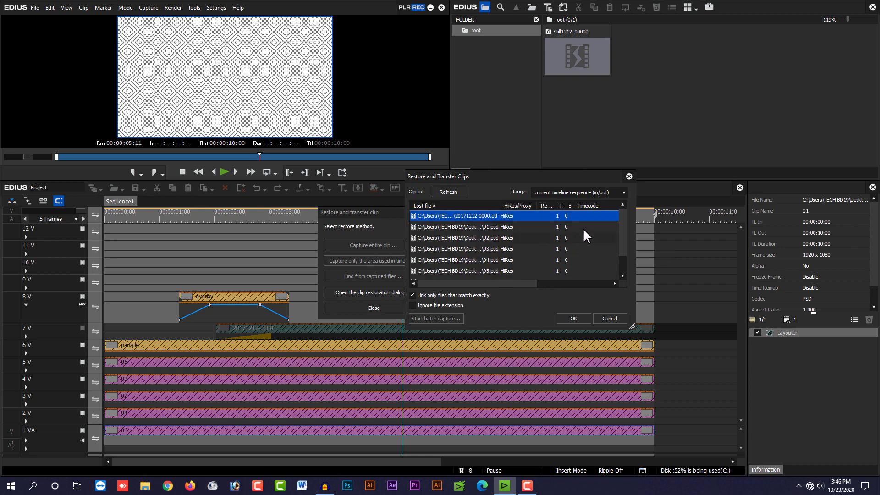
Step: Relink the lost clip 01.psd to file 01 in "New folder" inside "New folder (2)"
{"action": "left_click", "coordinate": [498, 228]}
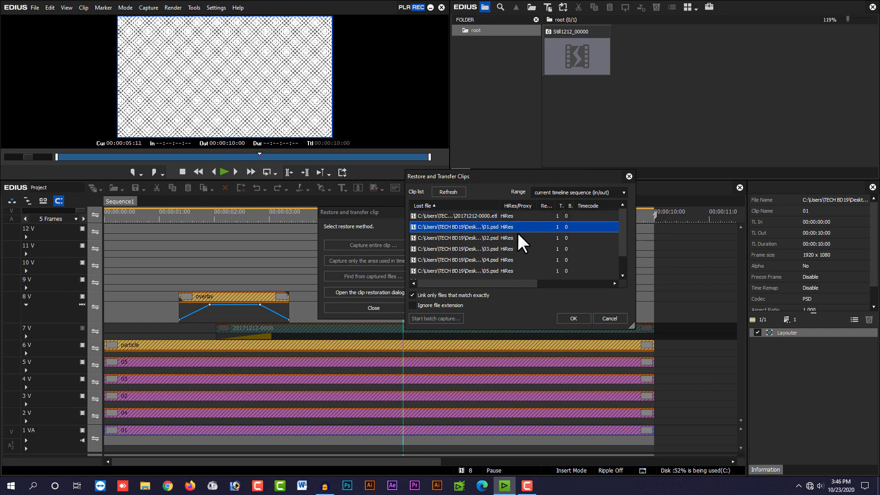
{"action": "double_click", "coordinate": [486, 226]}
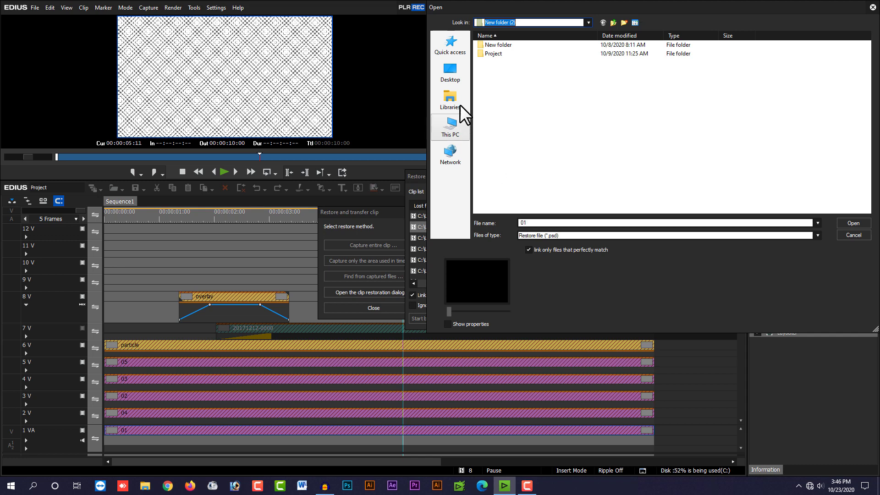
{"action": "double_click", "coordinate": [502, 44]}
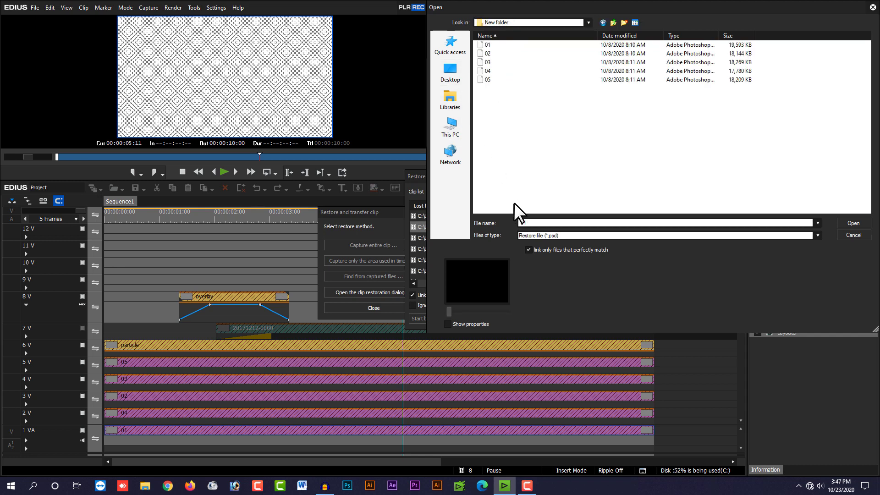
{"action": "double_click", "coordinate": [532, 223]}
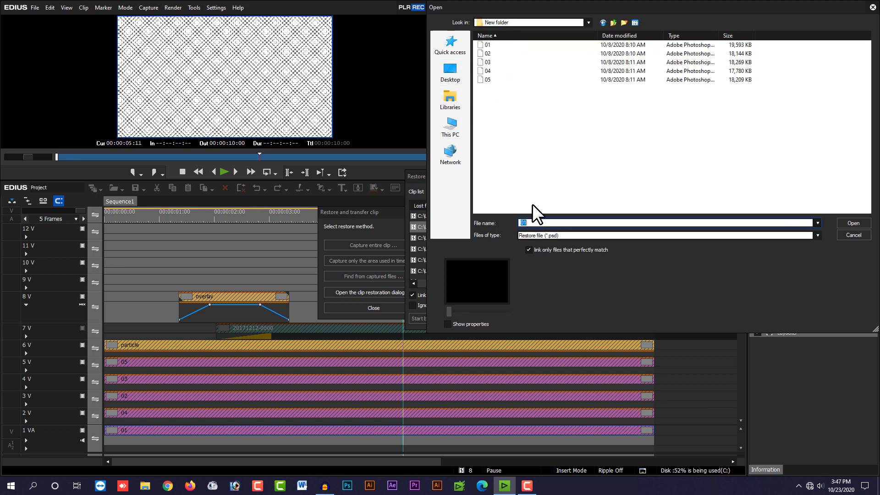
{"action": "left_click", "coordinate": [487, 45]}
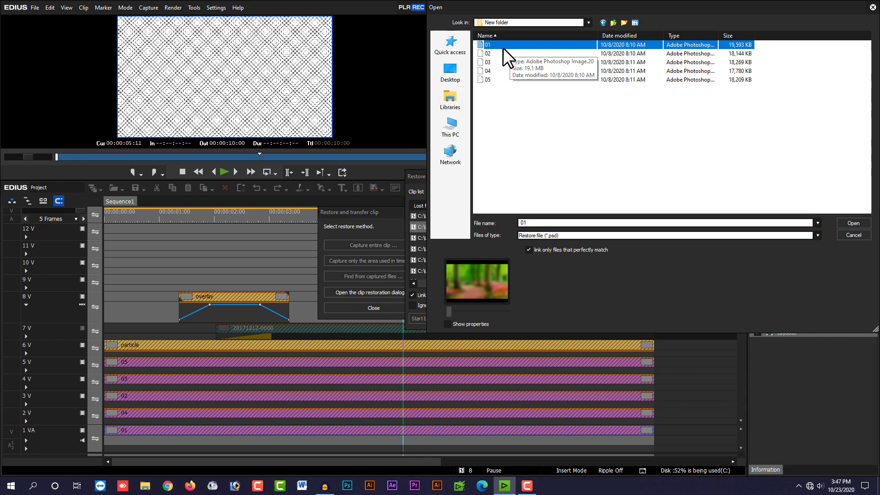
{"action": "double_click", "coordinate": [491, 45]}
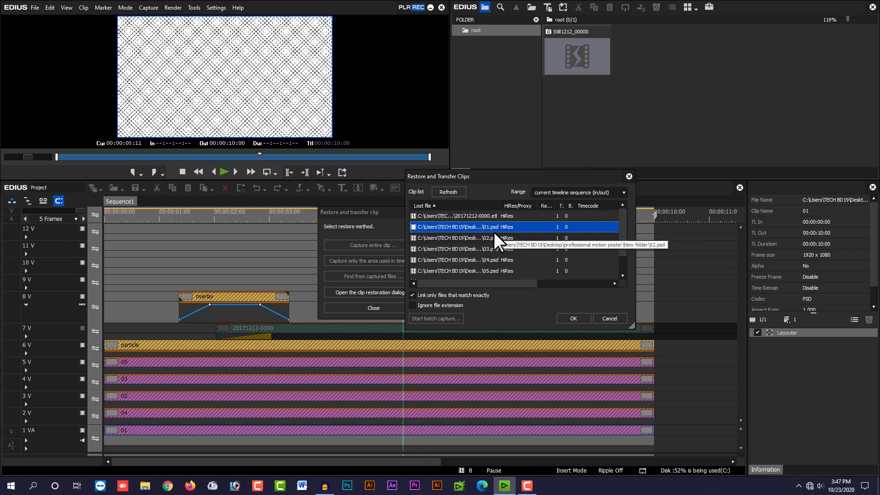
Step: Try to relink all lost clips by folder, using "professional motion poster" inside "85 professional motion poster" on the Desktop
{"action": "left_click", "coordinate": [474, 241]}
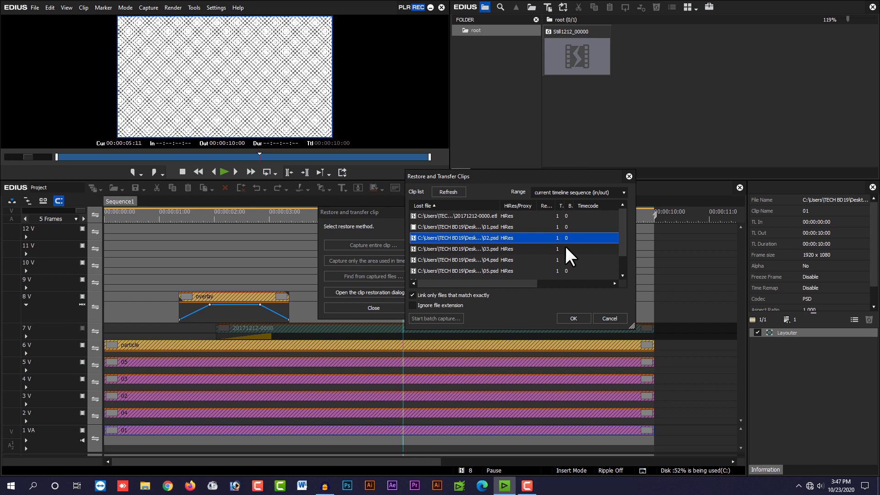
{"action": "left_click", "coordinate": [490, 226]}
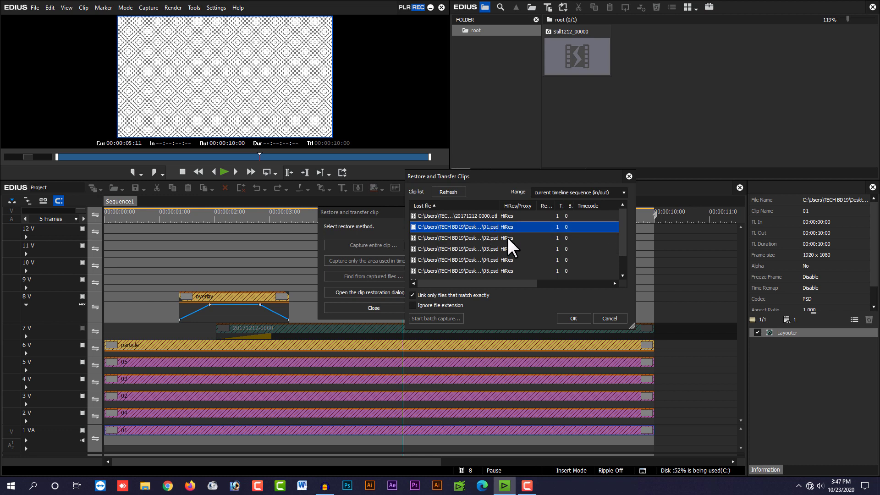
{"action": "key", "text": "ctrl+a"}
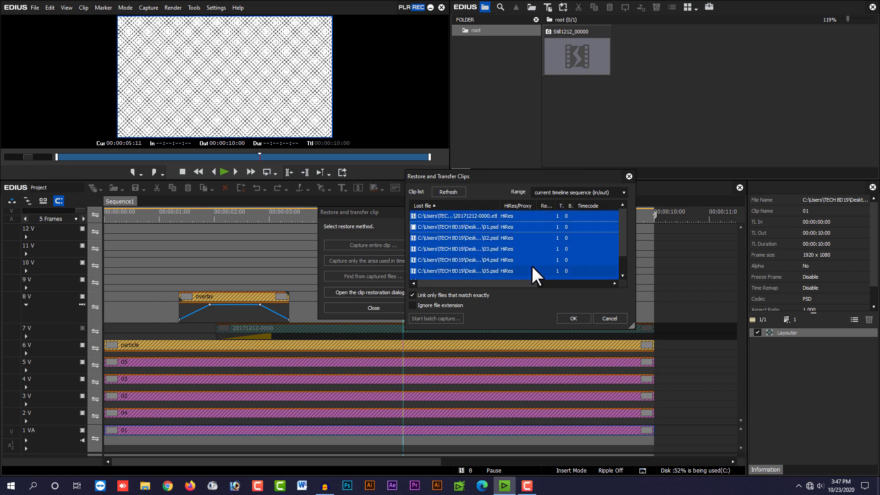
{"action": "left_click_drag", "start_coordinate": [529, 282], "coordinate": [618, 283]}
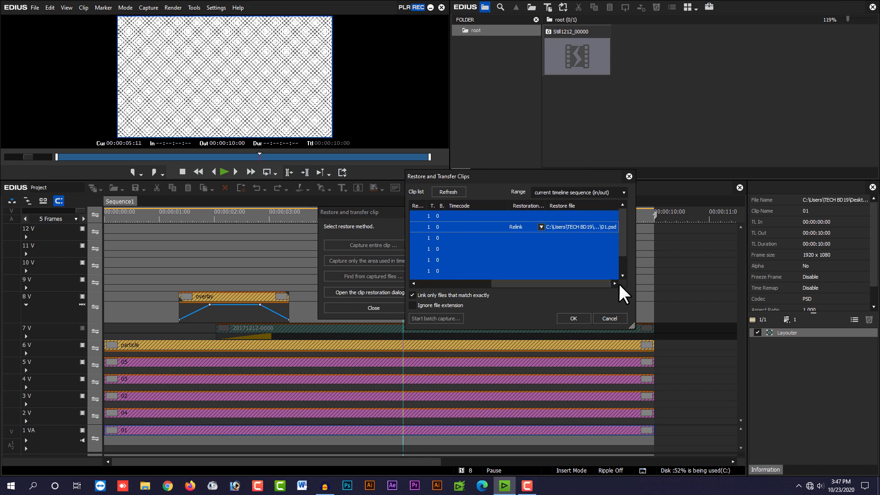
{"action": "left_click", "coordinate": [540, 226]}
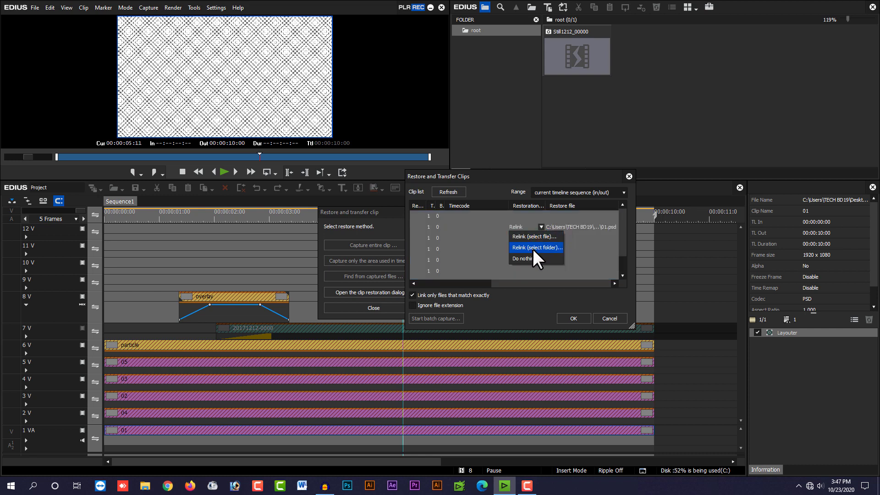
{"action": "left_click", "coordinate": [544, 248]}
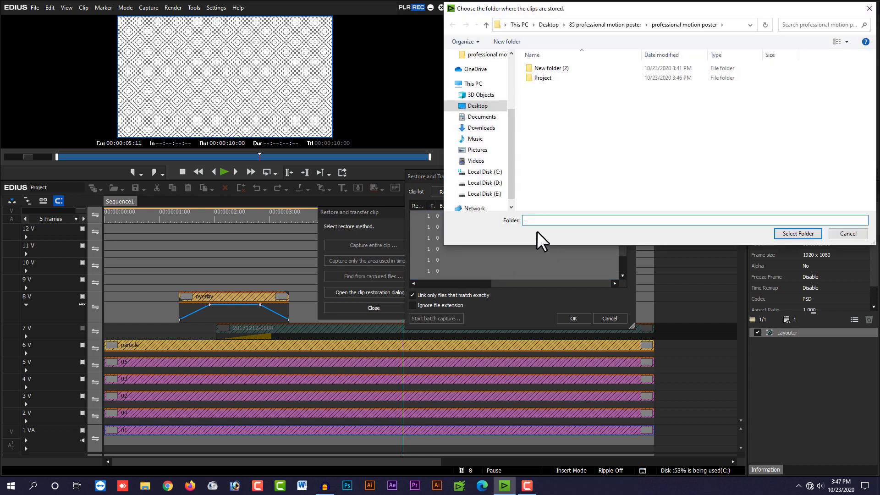
{"action": "left_click", "coordinate": [478, 107]}
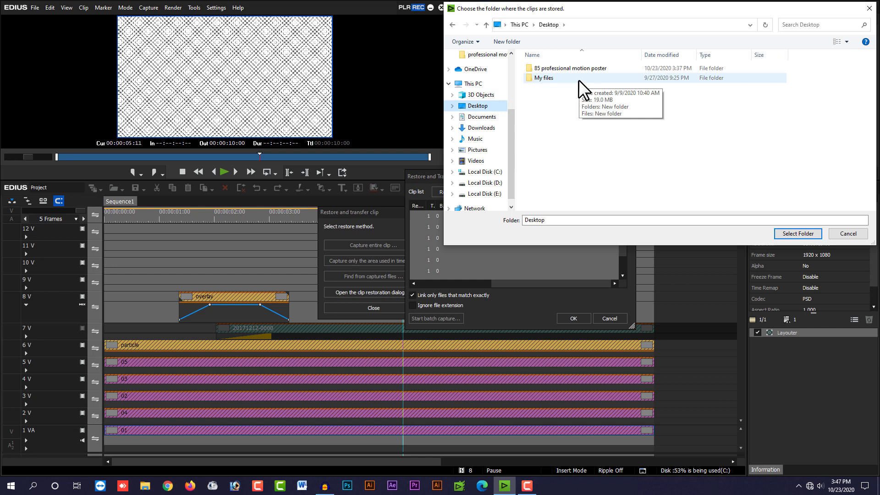
{"action": "left_click", "coordinate": [552, 69]}
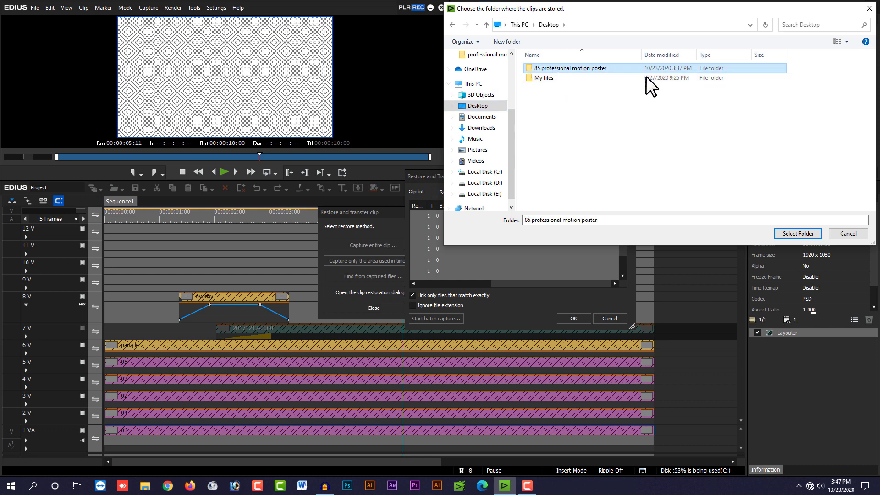
{"action": "double_click", "coordinate": [543, 67]}
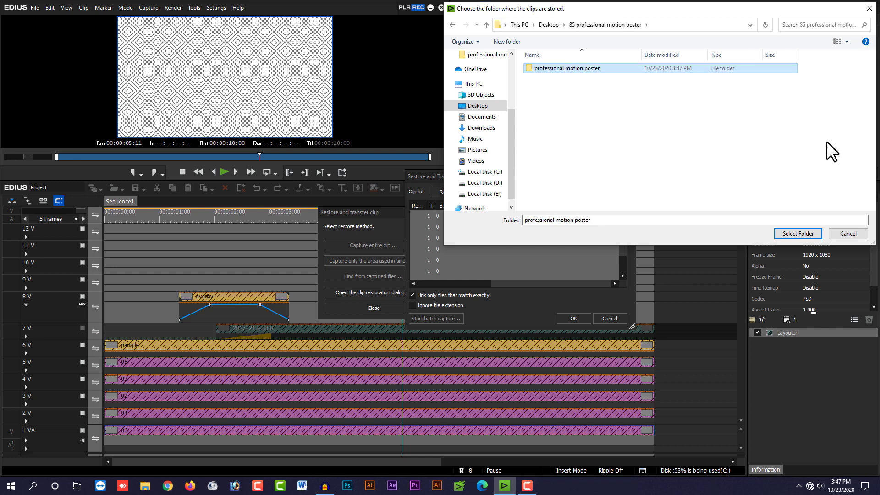
{"action": "left_click", "coordinate": [797, 233]}
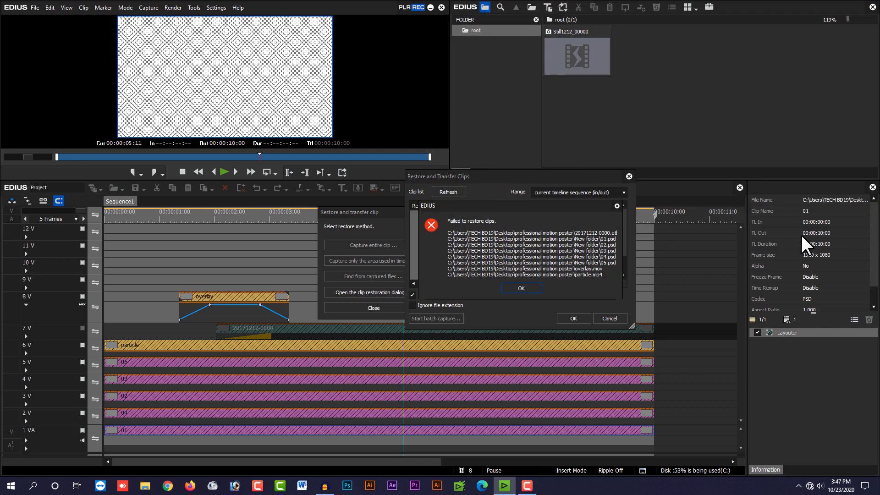
{"action": "left_click", "coordinate": [508, 287]}
Step: Dismiss the failed restore error and refresh the list of lost clips
{"action": "left_click", "coordinate": [444, 282]}
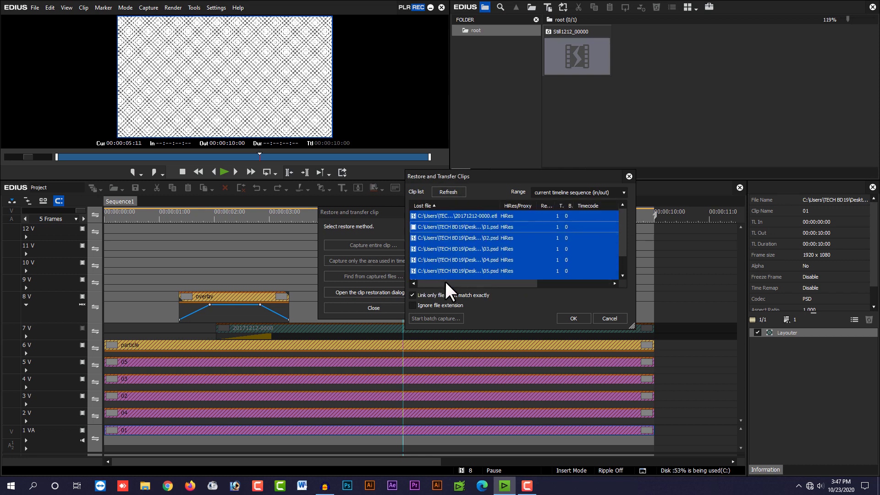
{"action": "left_click", "coordinate": [460, 189]}
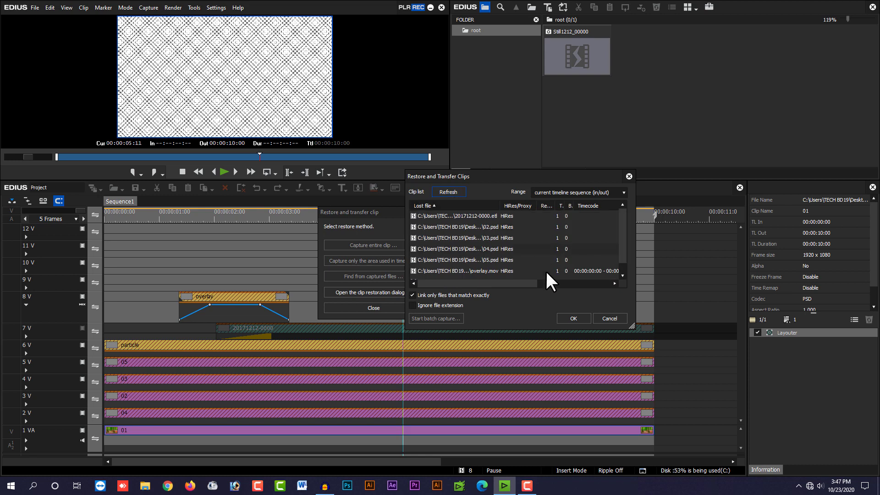
Step: Relink all remaining lost clips by folder, using "New folder (2)" inside "professional motion poster"
{"action": "left_click_drag", "start_coordinate": [534, 284], "coordinate": [624, 283]}
{"action": "left_click", "coordinate": [577, 249]}
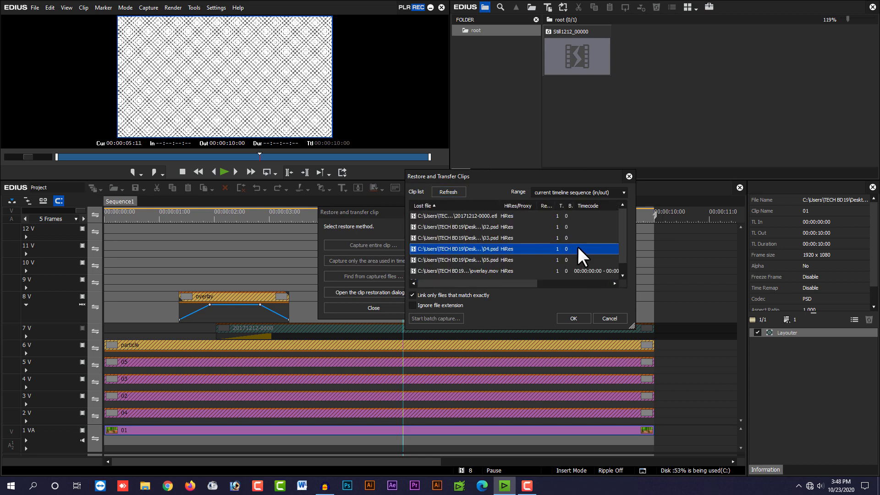
{"action": "key", "text": "ctrl+a"}
{"action": "left_click_drag", "start_coordinate": [522, 281], "coordinate": [595, 281]}
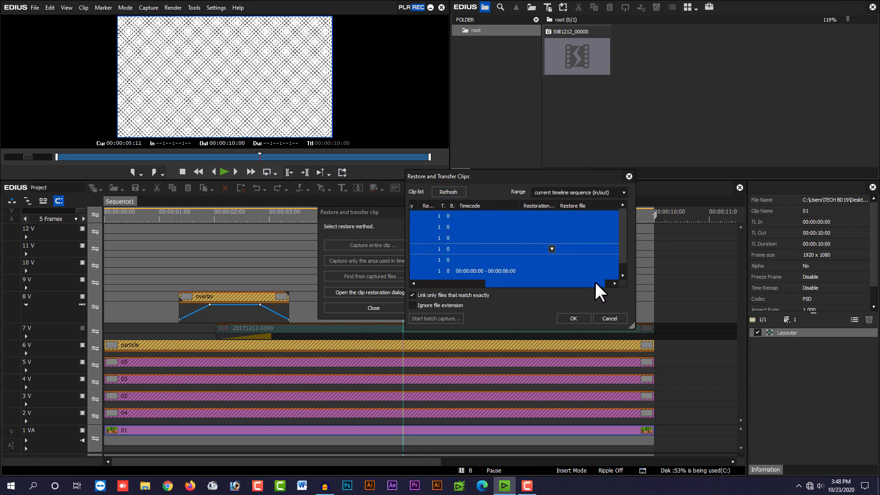
{"action": "left_click", "coordinate": [543, 248]}
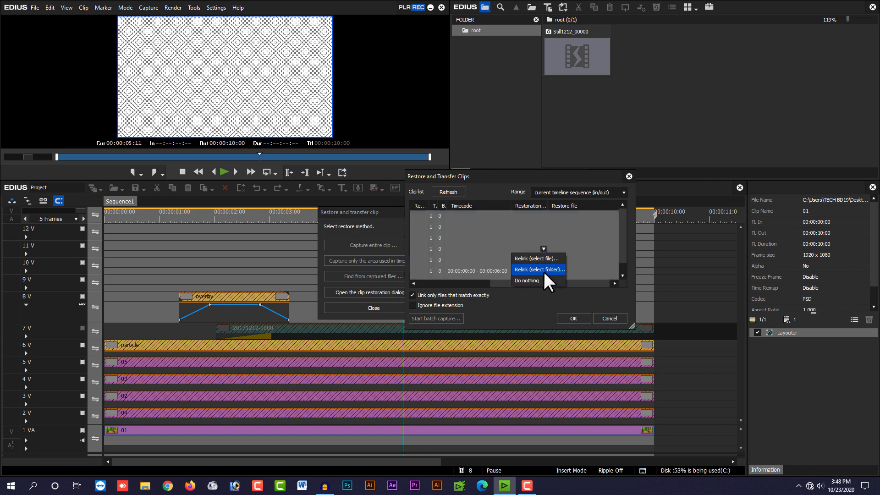
{"action": "left_click", "coordinate": [544, 271]}
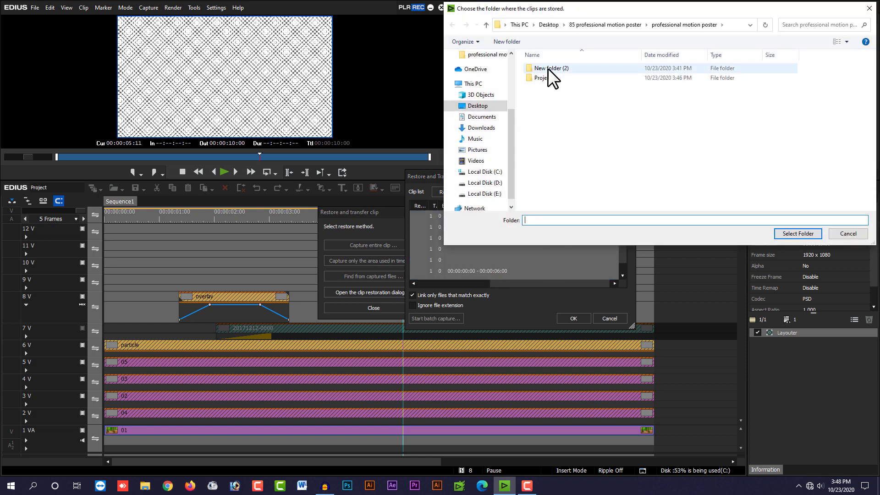
{"action": "double_click", "coordinate": [565, 70]}
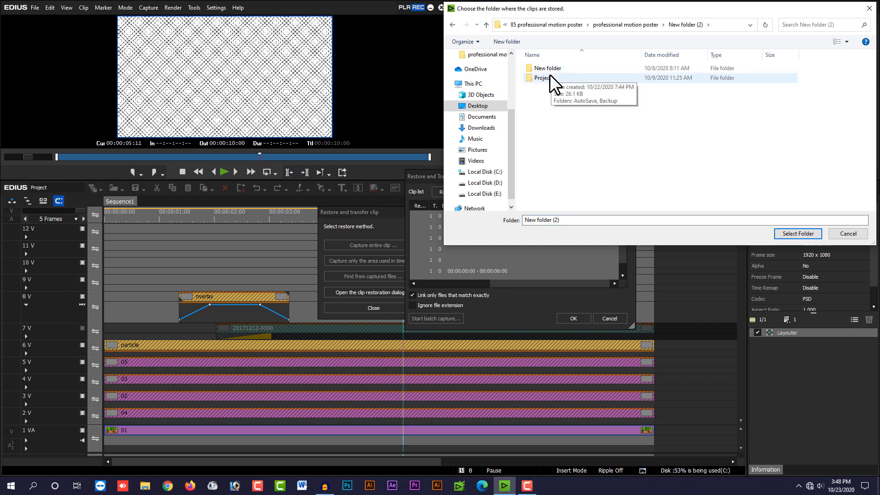
{"action": "left_click", "coordinate": [794, 235]}
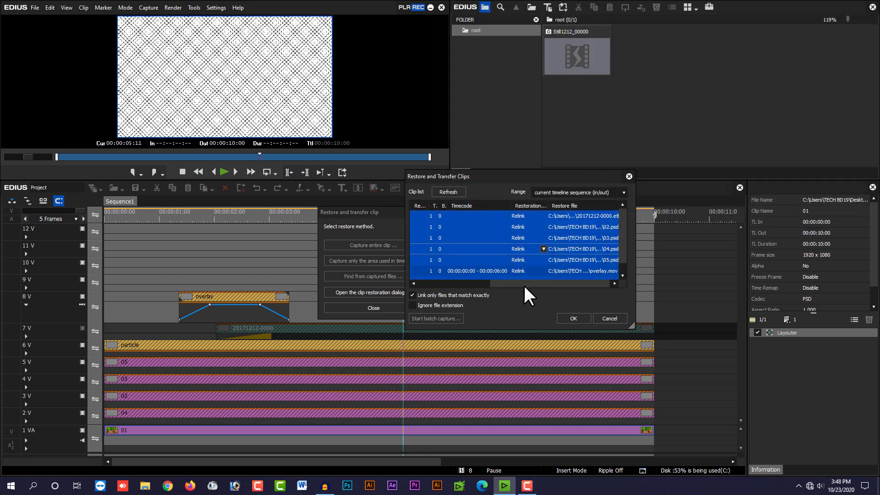
Step: Refresh the clip list to apply the folder relink and close both clip restoration dialogs
{"action": "left_click", "coordinate": [454, 191]}
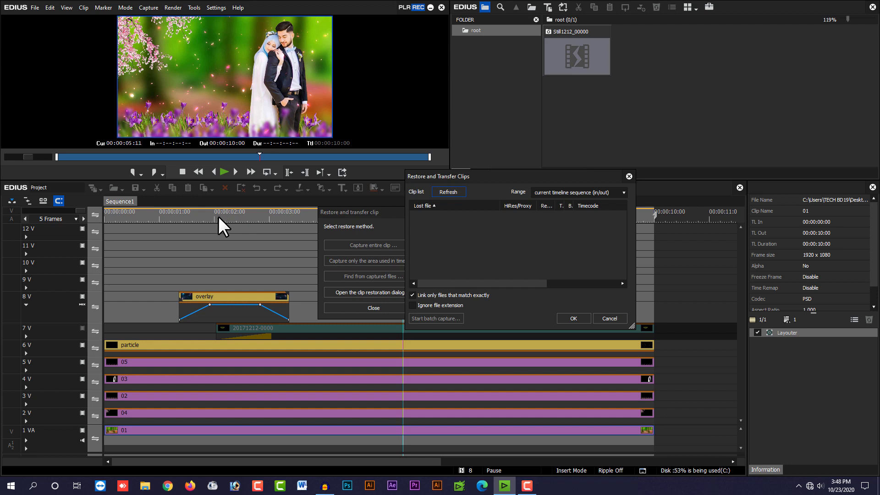
{"action": "left_click", "coordinate": [567, 318]}
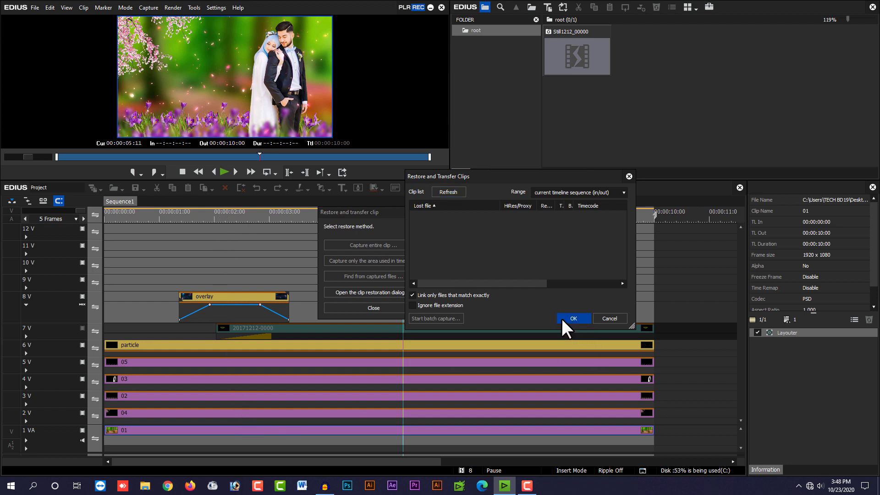
{"action": "left_click", "coordinate": [369, 307]}
Step: Play the restored sequence from 00:00:01:00 on the timeline
{"action": "left_click", "coordinate": [236, 214]}
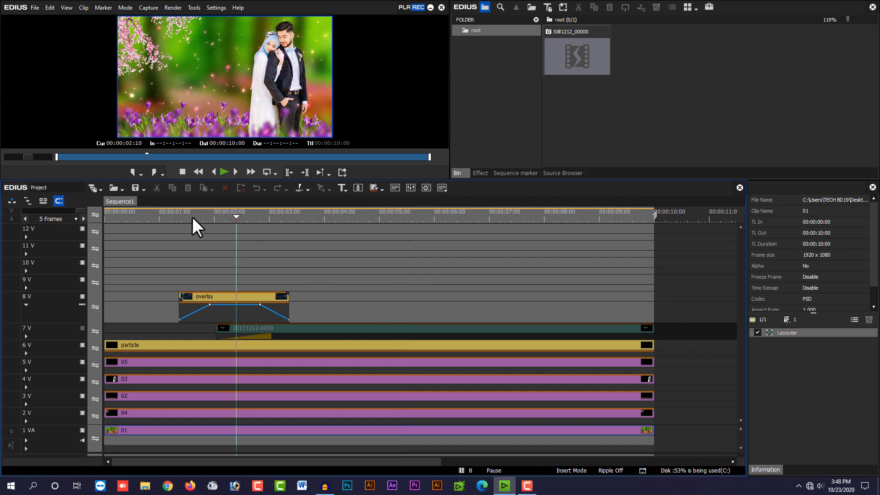
{"action": "left_click", "coordinate": [159, 214]}
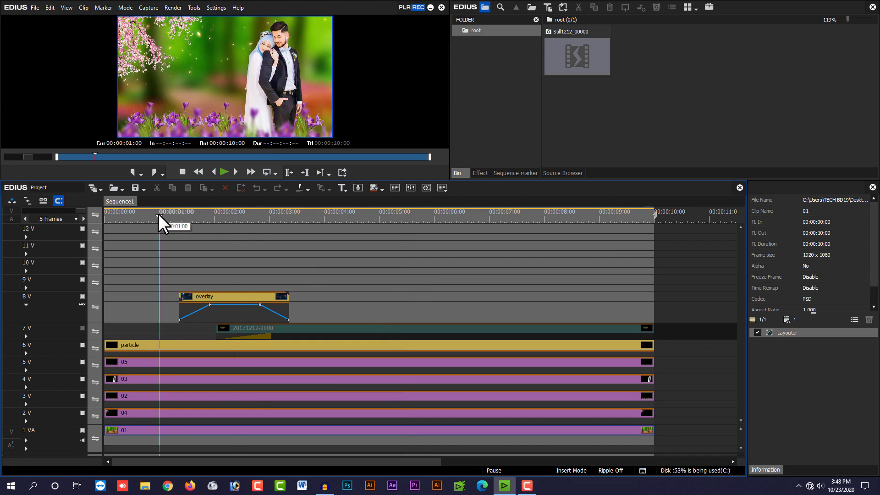
{"action": "key", "text": "space"}
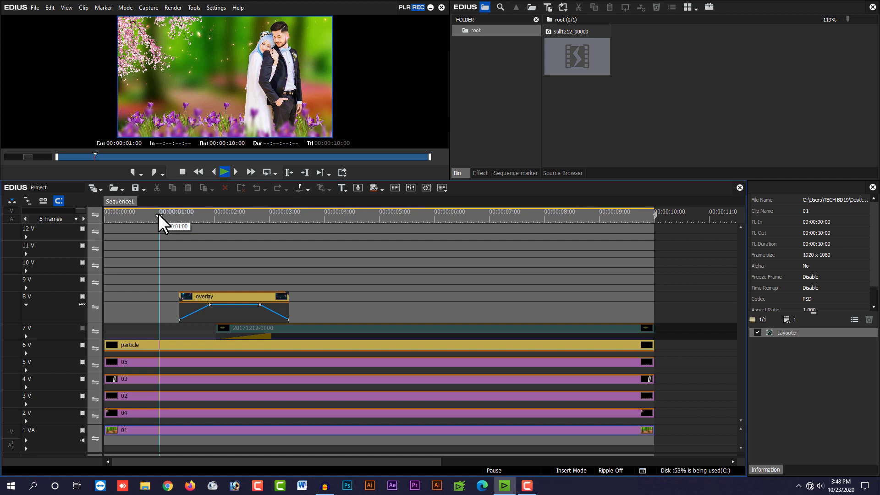